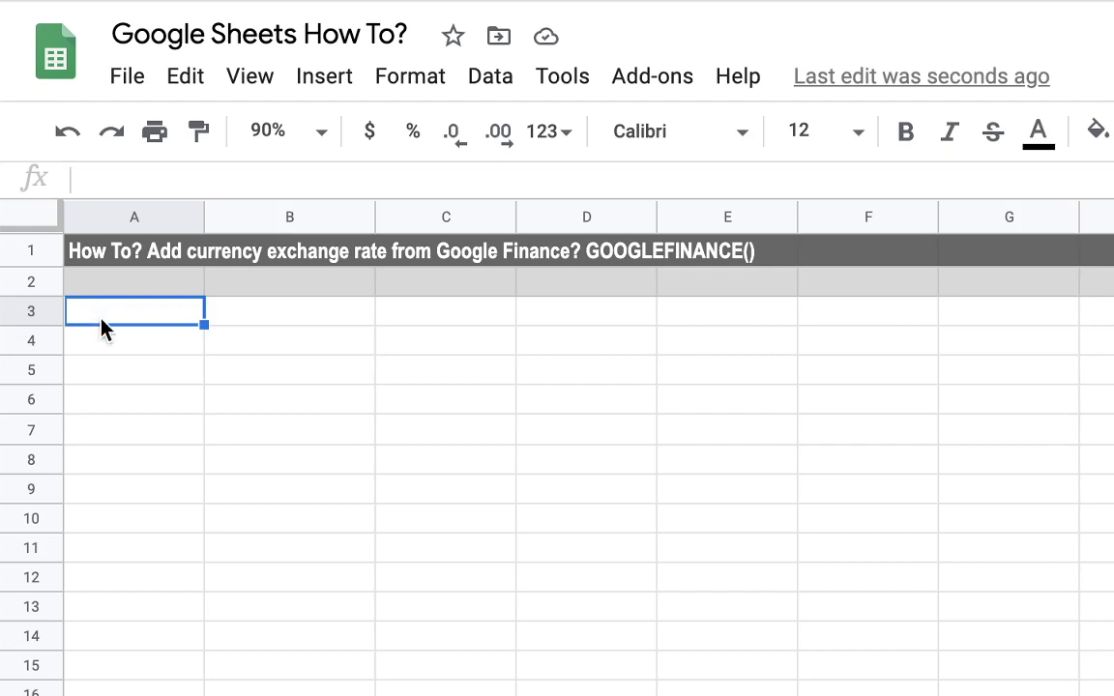
# Begin a GOOGLEFINANCE formula in A3 with the ticker "currency:USDILS" and the attribute "price"
pyautogui.write('=')
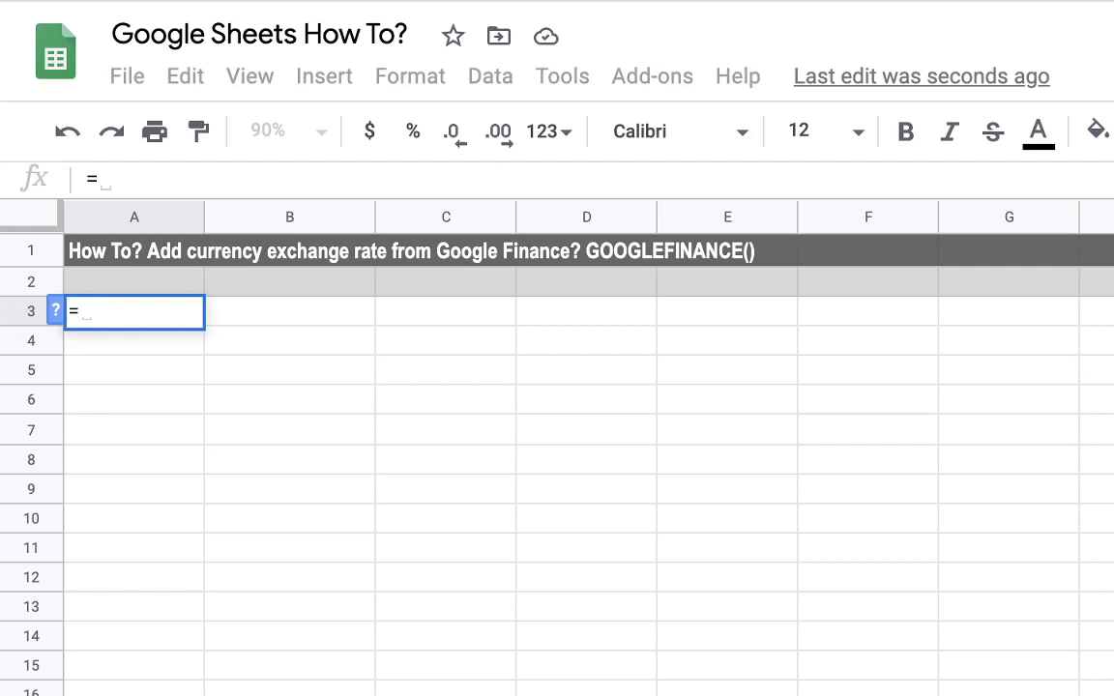
pyautogui.write('GOOGLE')
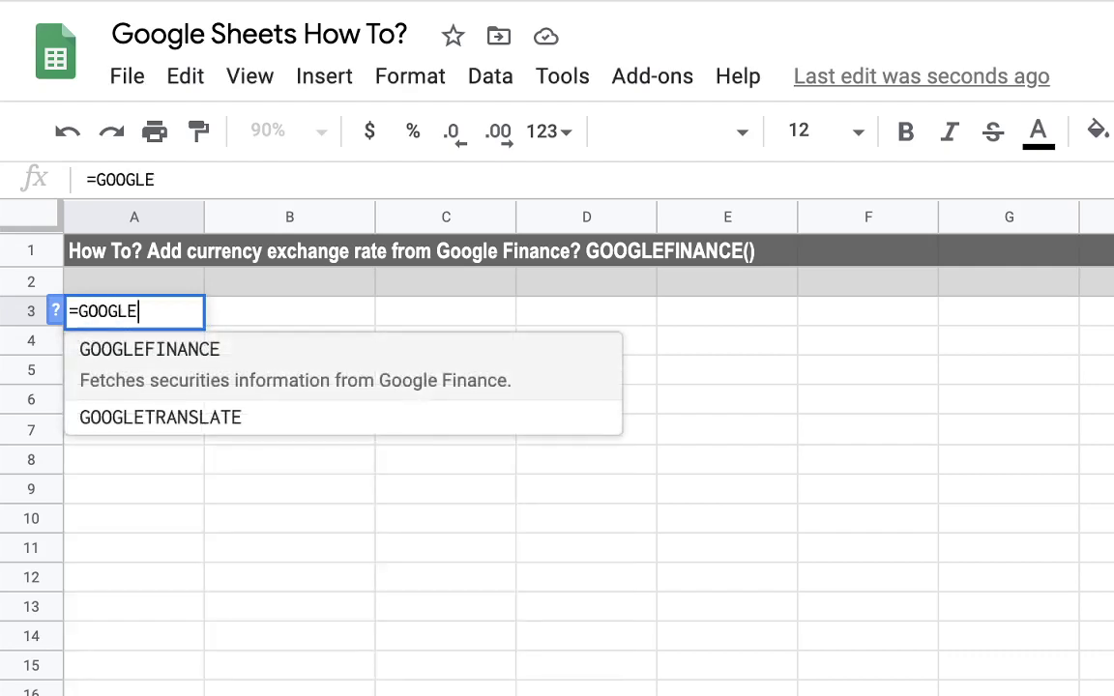
pyautogui.write('FINANCE(')
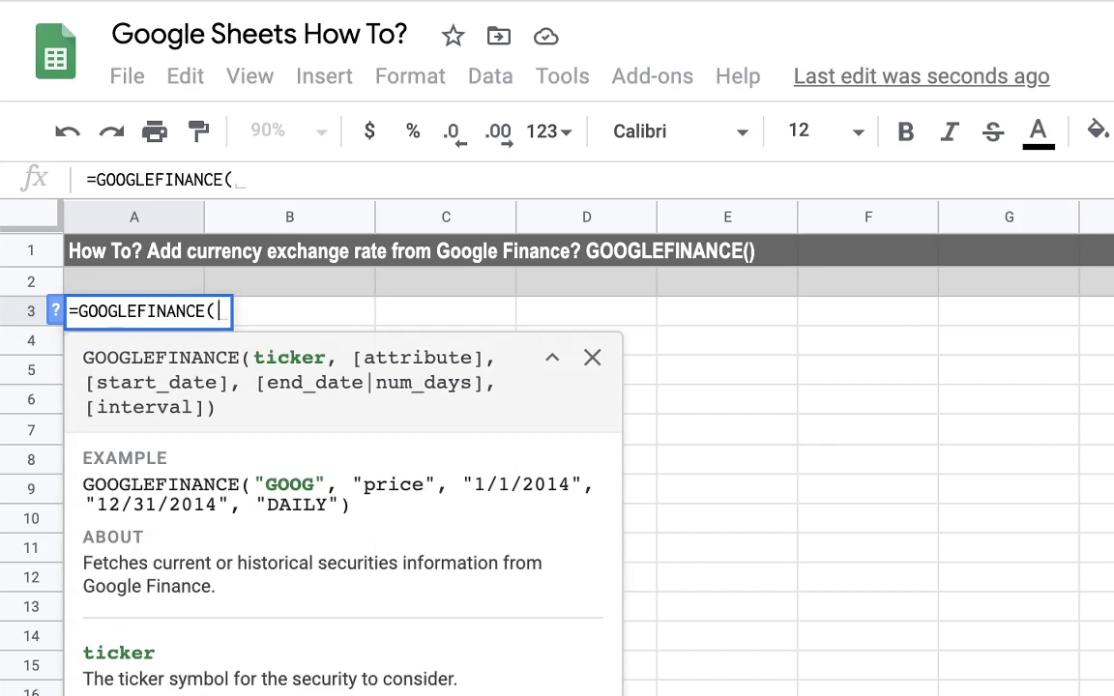
pyautogui.write('"')
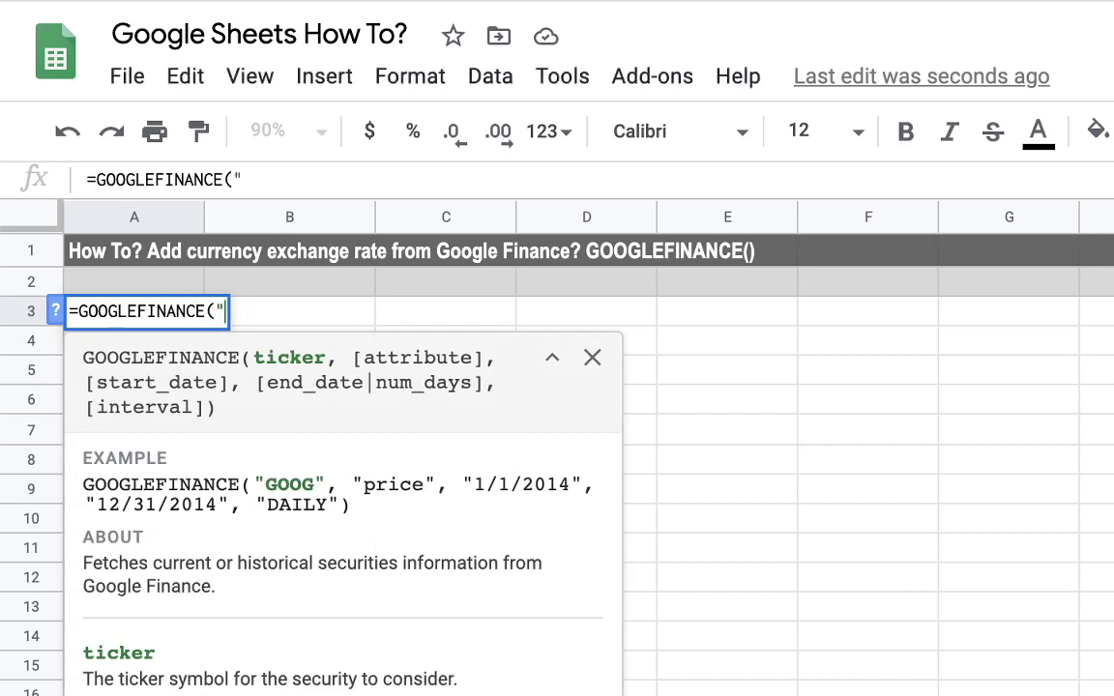
pyautogui.write('currency')
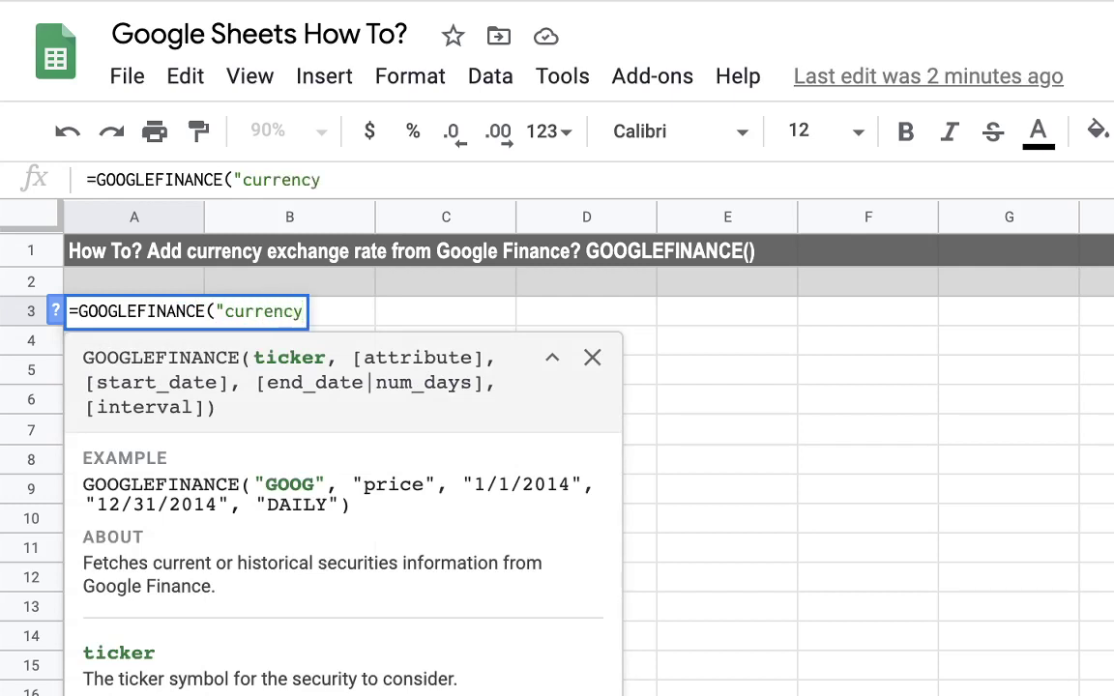
pyautogui.write(':USD')
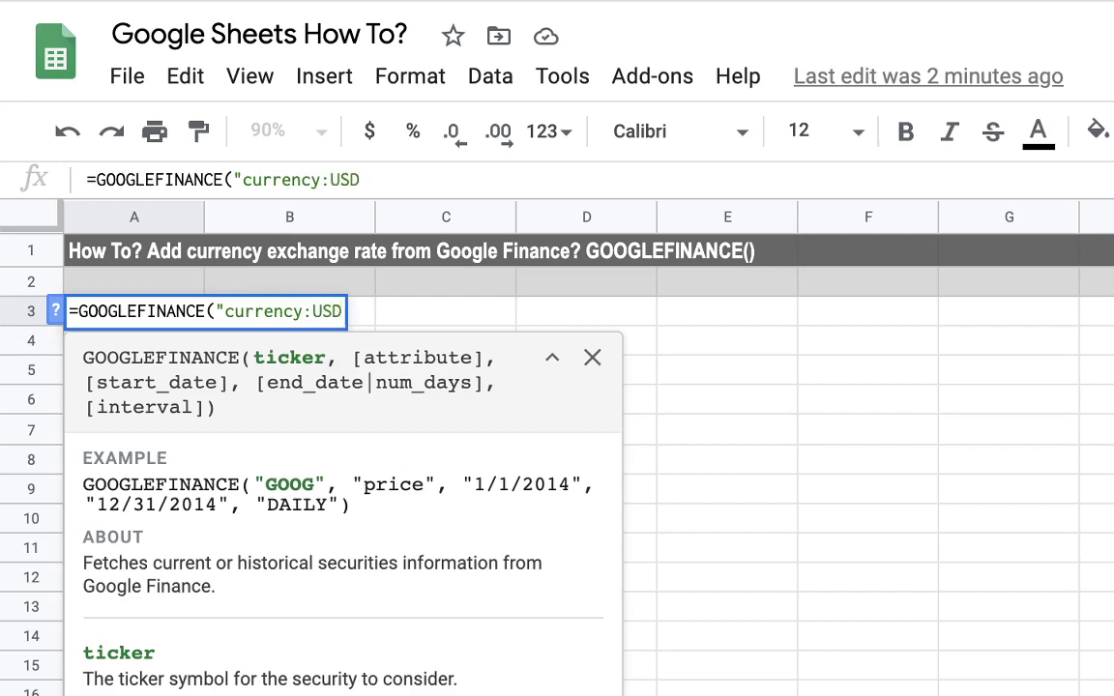
pyautogui.write('ILS')
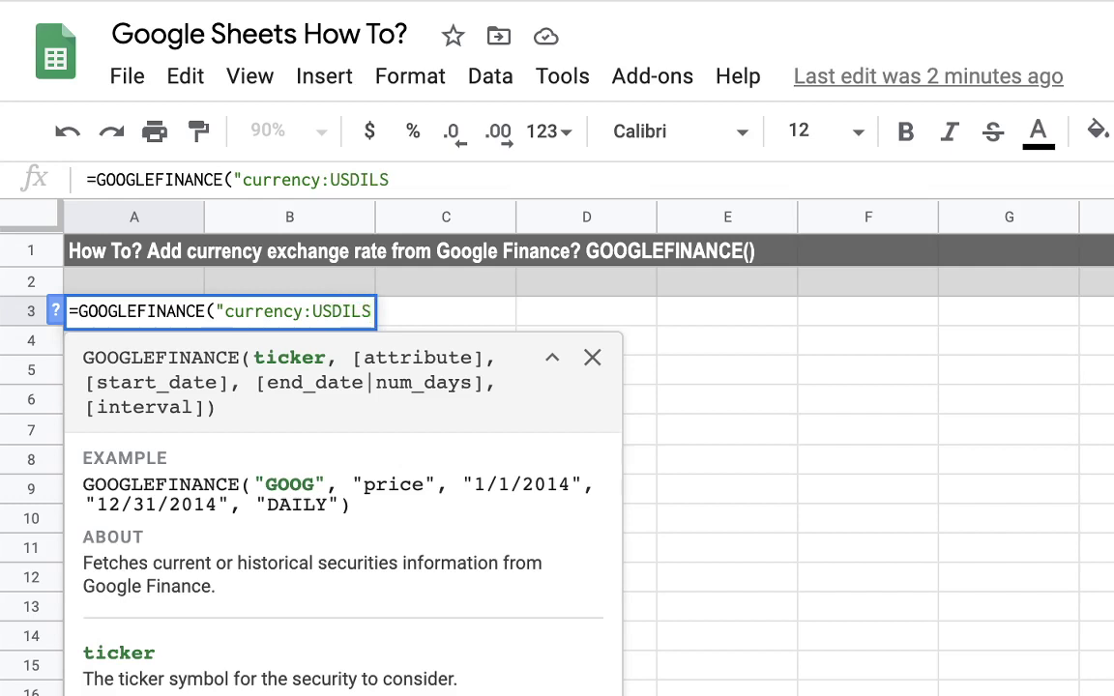
pyautogui.write('",')
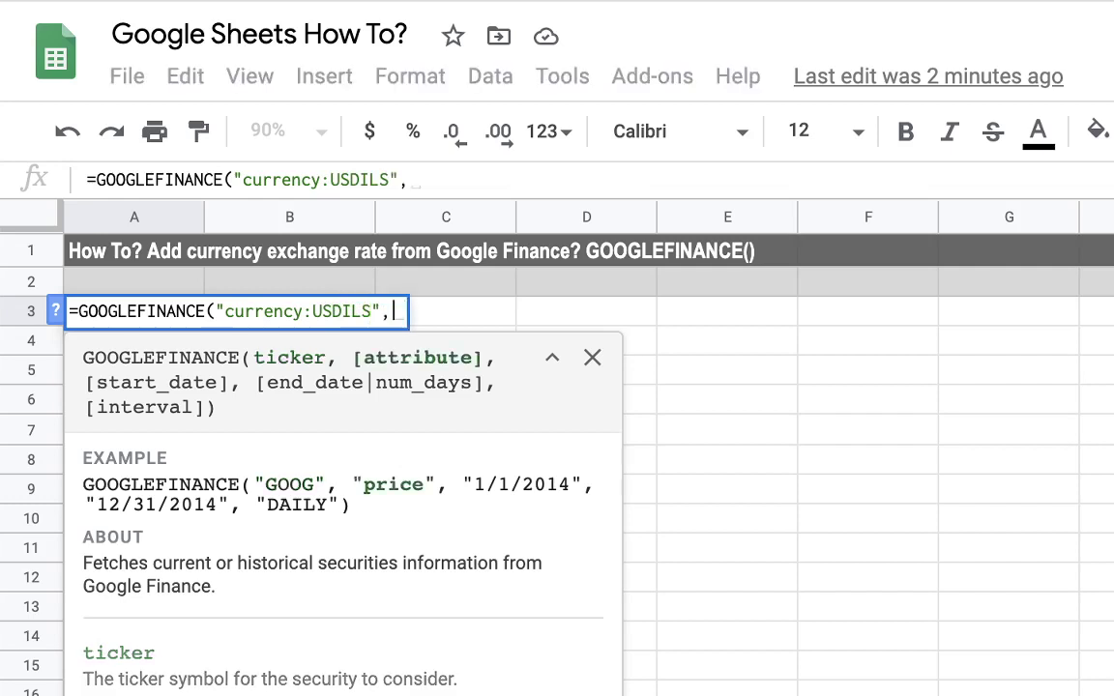
pyautogui.write('"')
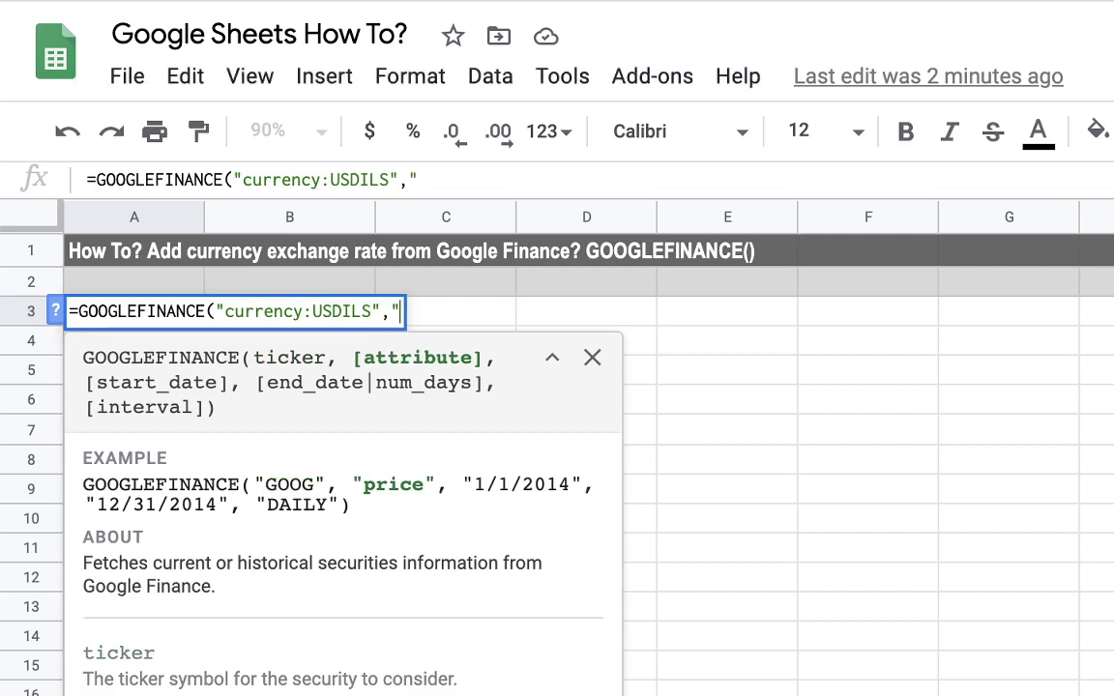
pyautogui.write('price"')
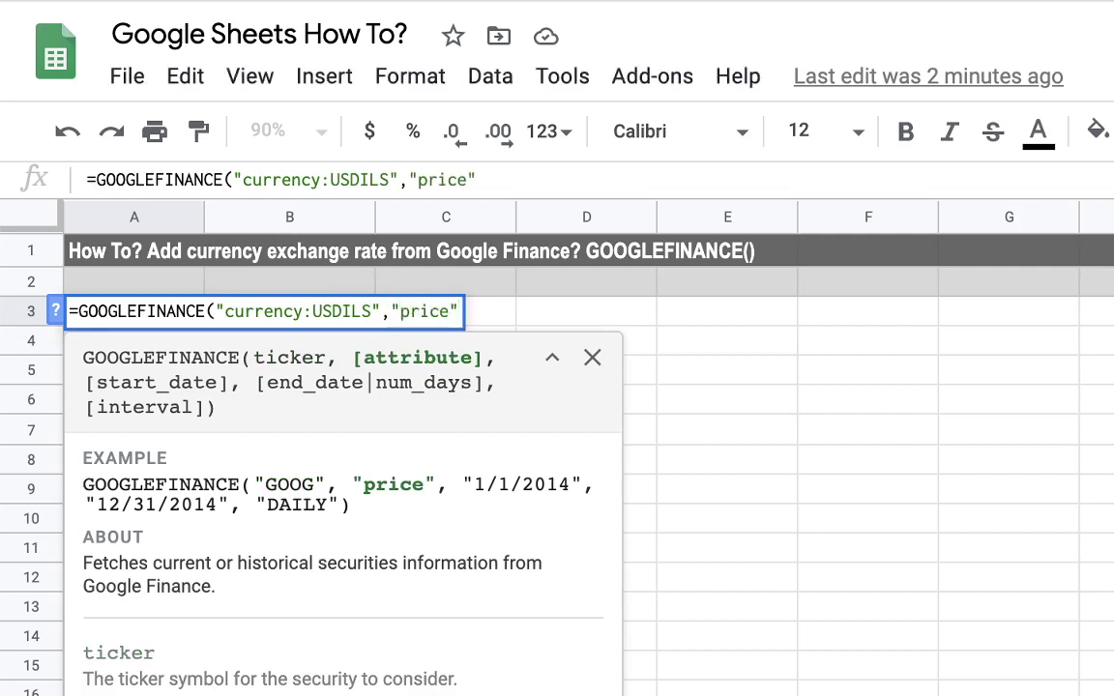
# Add "07/01/2020" as the start date argument of the GOOGLEFINANCE formula
pyautogui.write(', ')
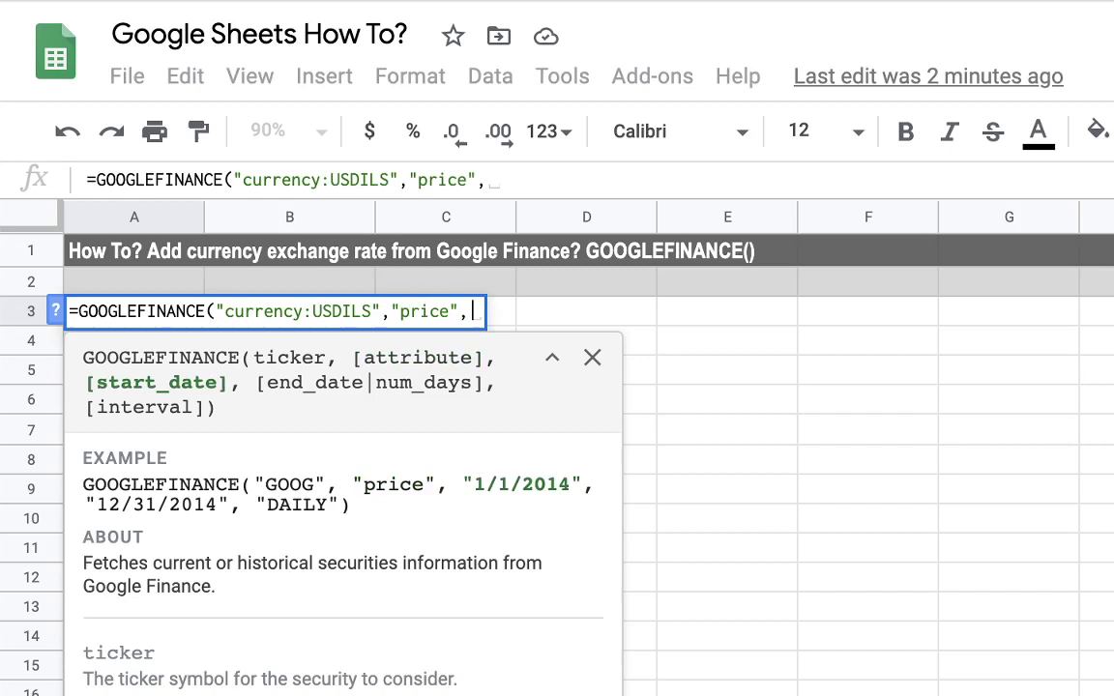
pyautogui.write('"')
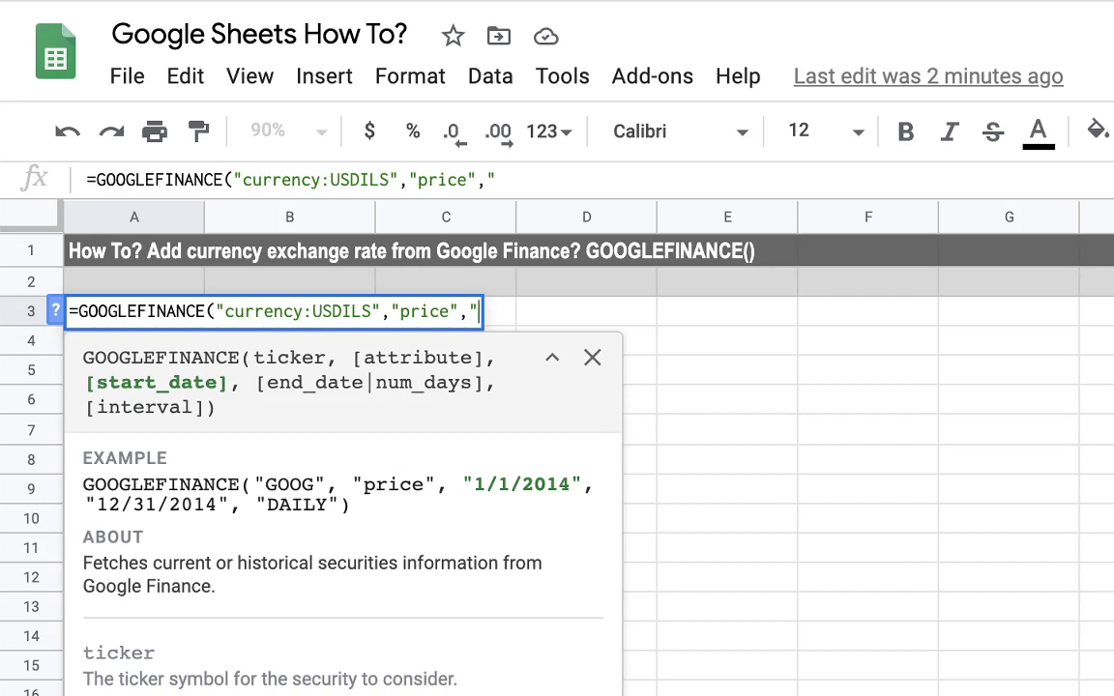
pyautogui.write('07/1')
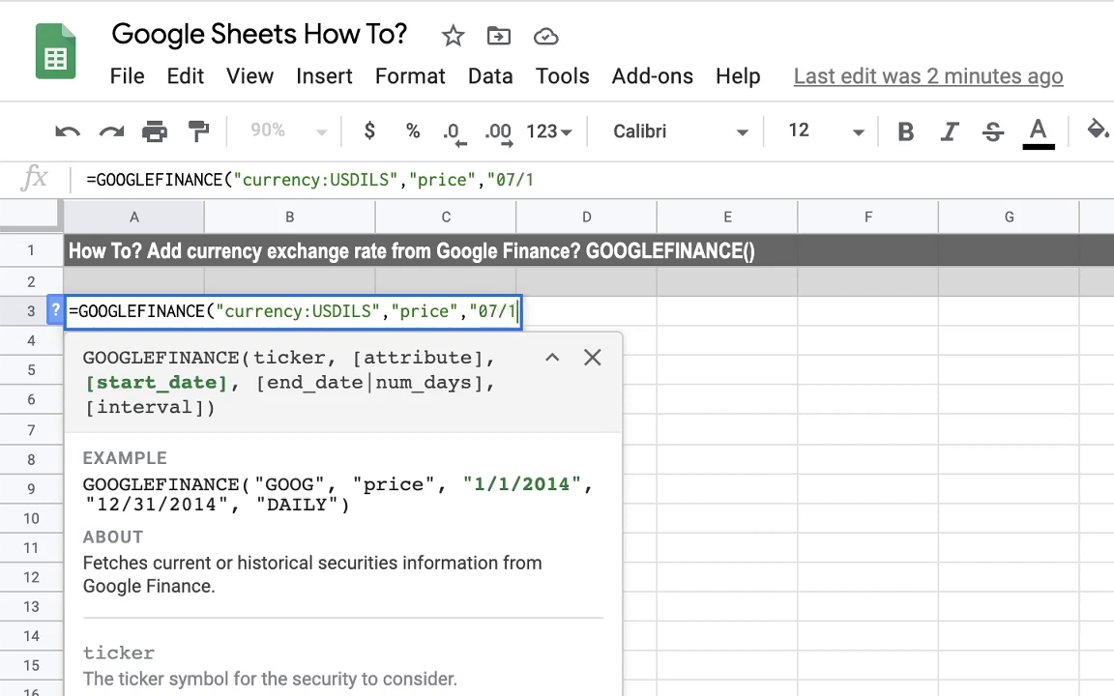
pyautogui.press('BackSpace')
pyautogui.write('01/20')
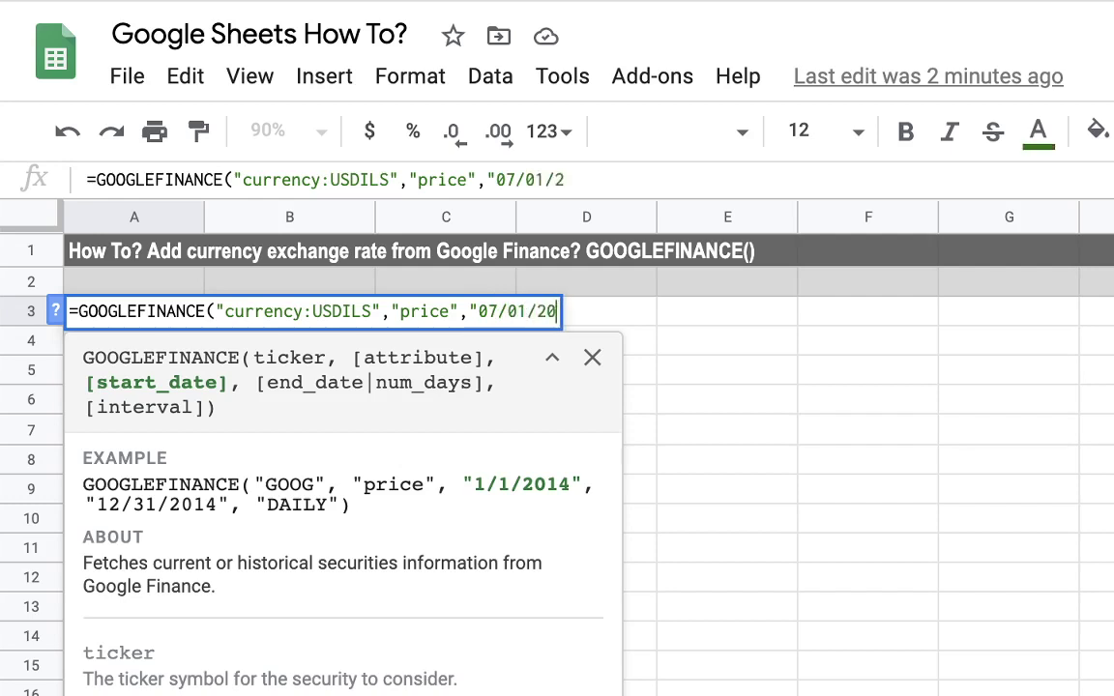
pyautogui.write('20"')
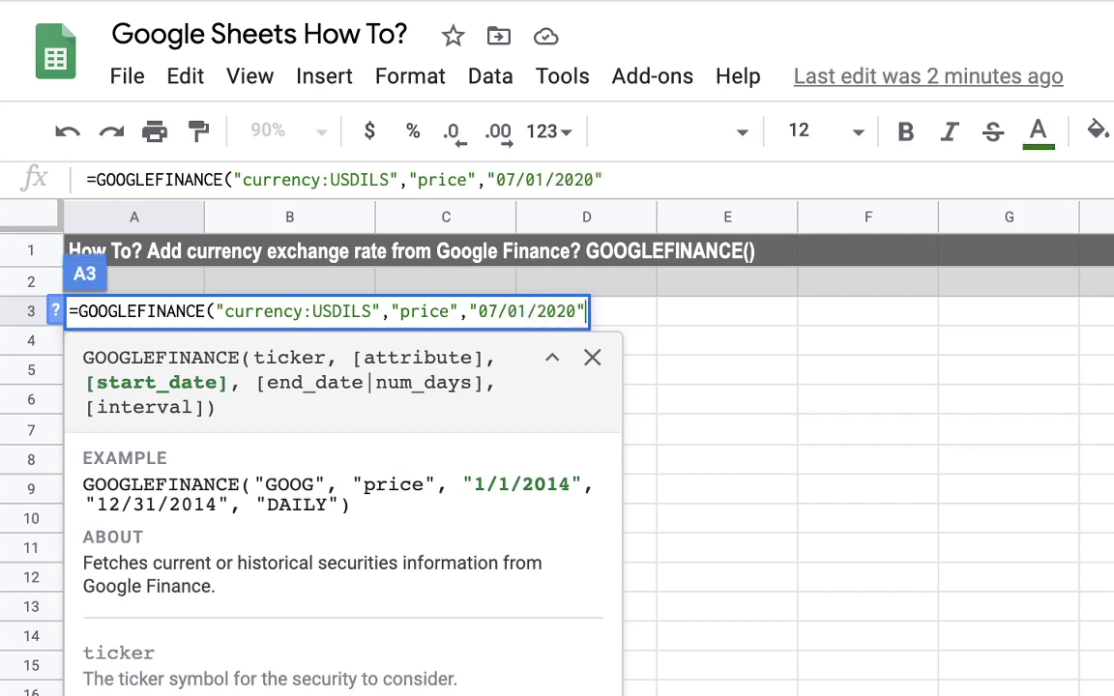
# Add "07/17/2020" as the end date argument of the GOOGLEFINANCE formula
pyautogui.write(',"')
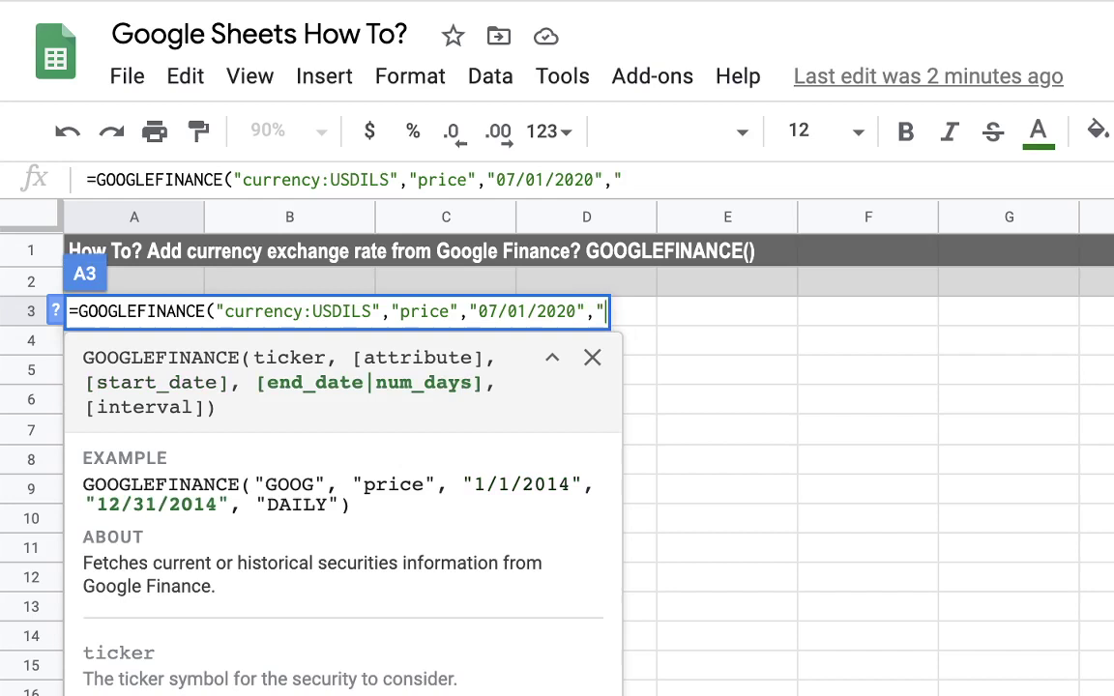
pyautogui.write('07')
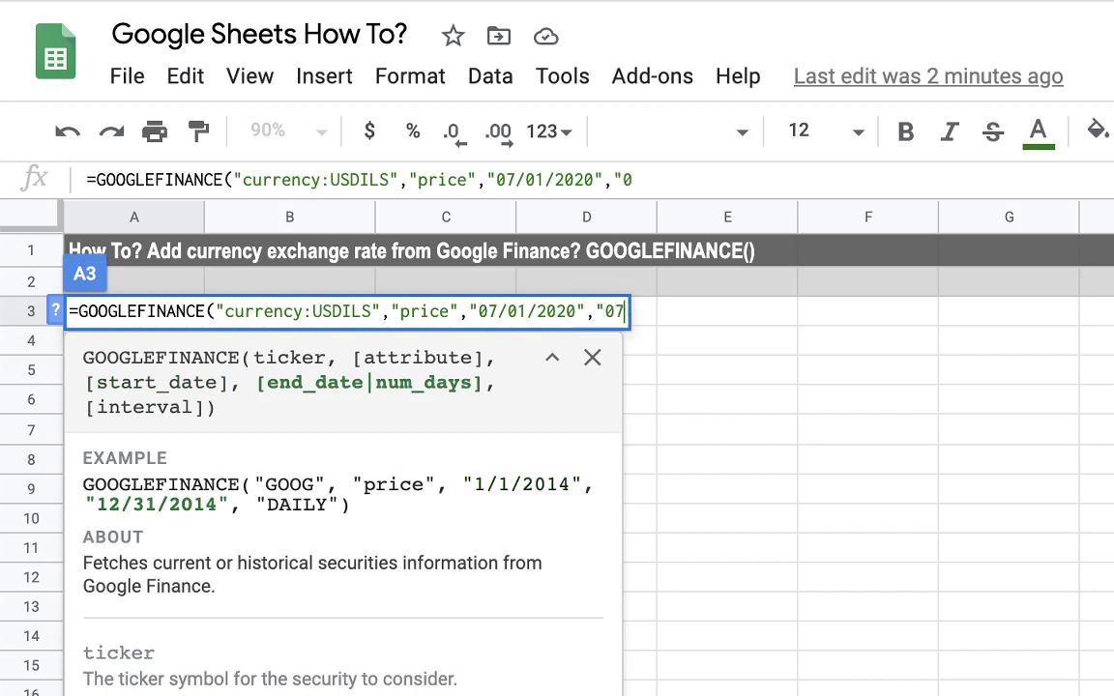
pyautogui.write('/')
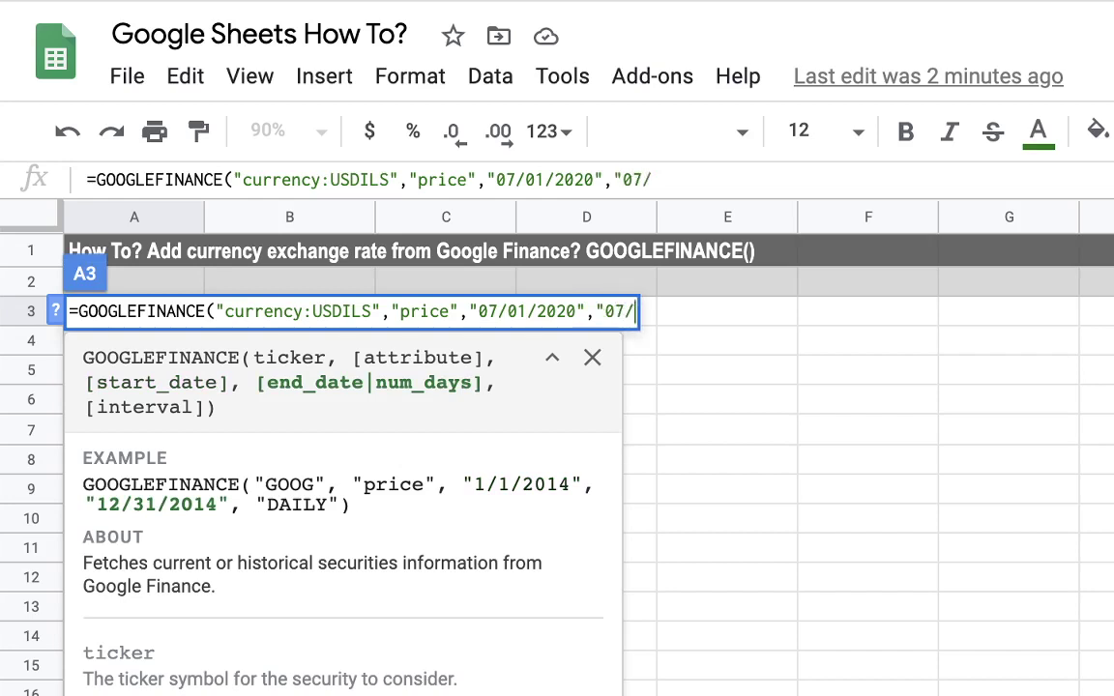
pyautogui.write('17')
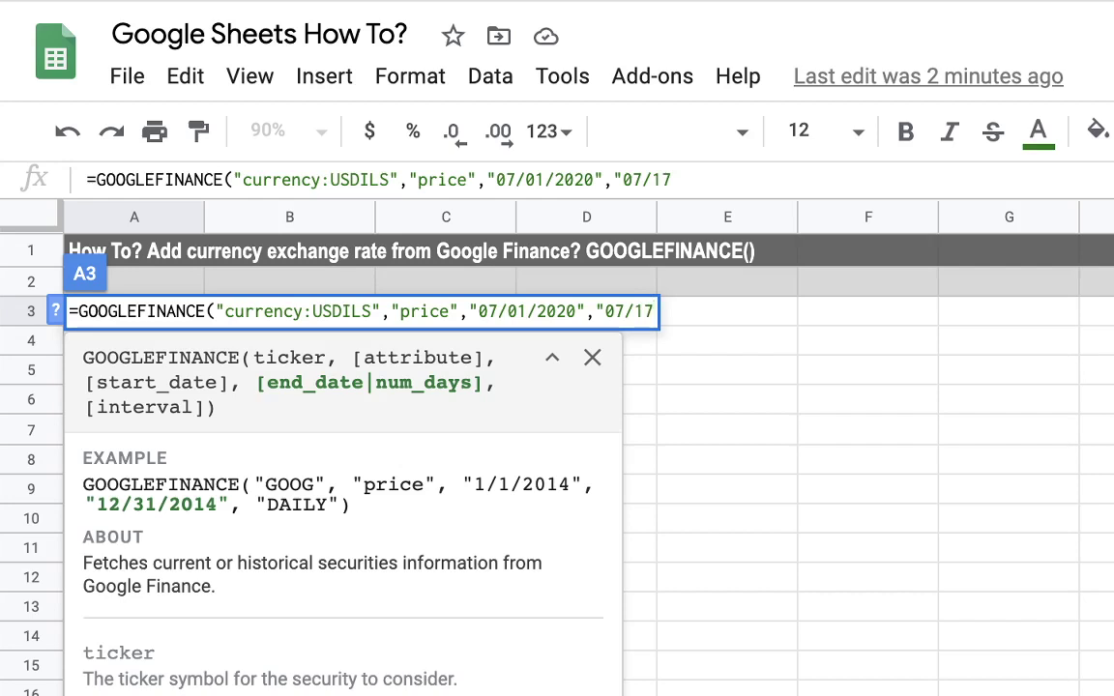
pyautogui.write('/')
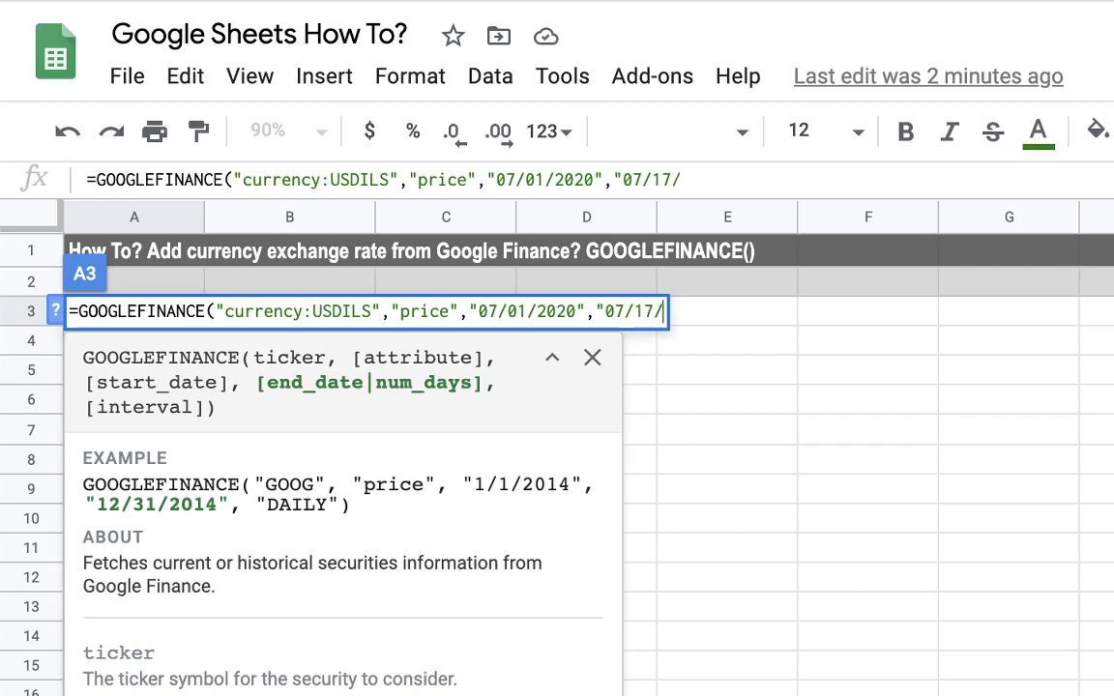
pyautogui.write('2020"')
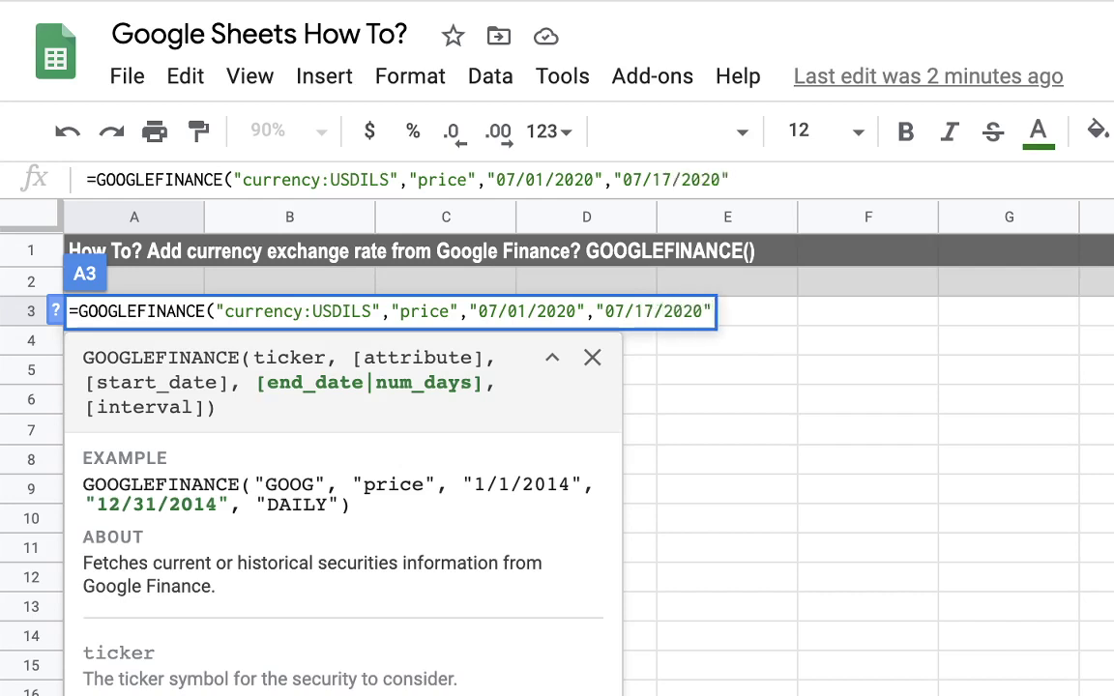
# Add "DAILY" as the interval argument, close the parenthesis and enter the formula in A3
pyautogui.write(',"')
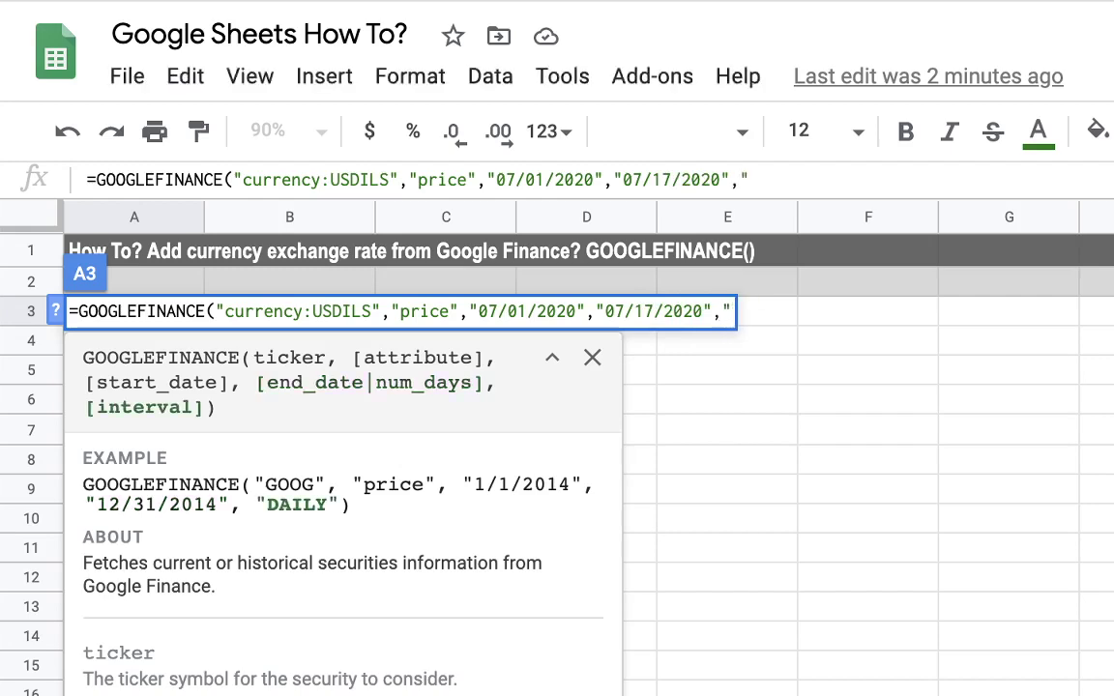
pyautogui.write('DAILY"')
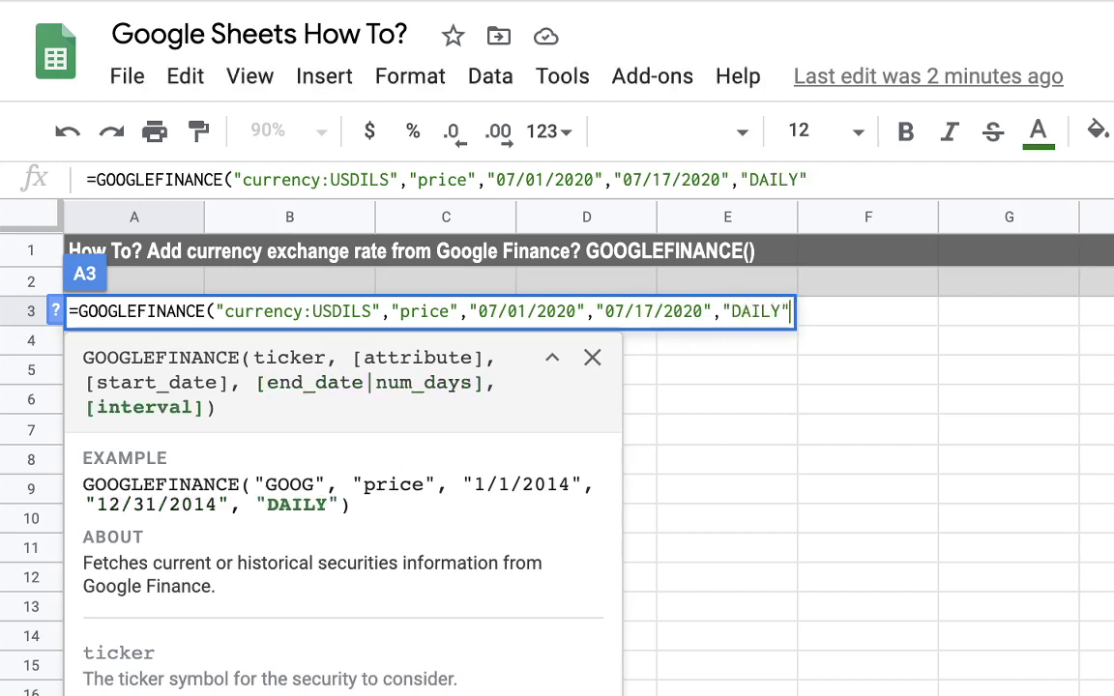
pyautogui.write(')')
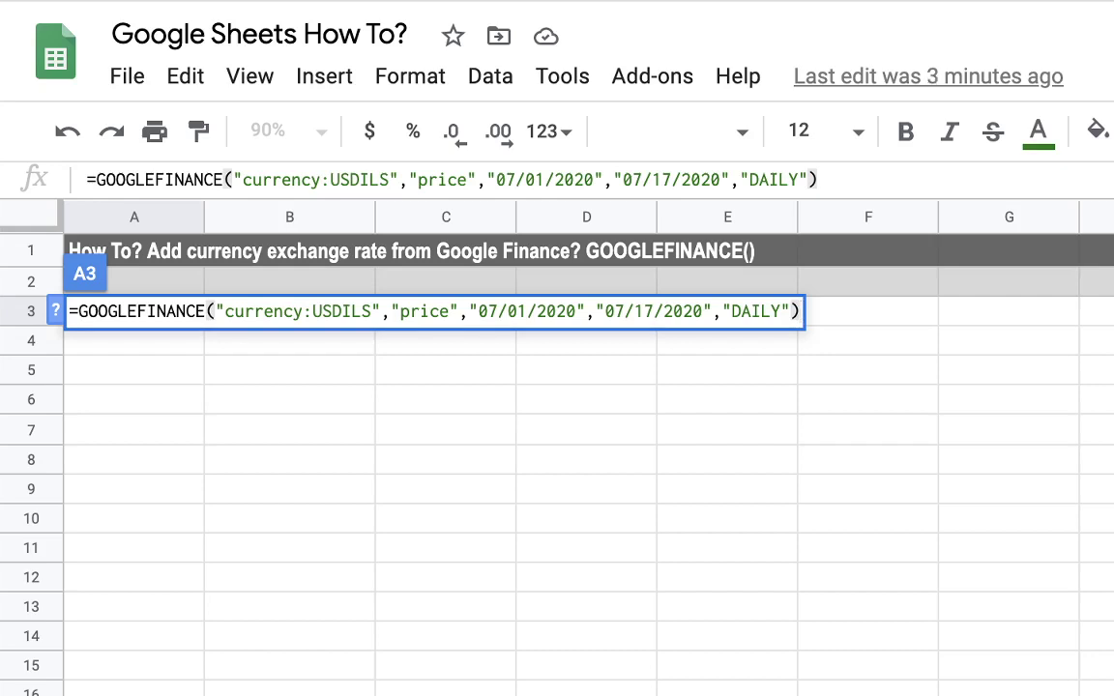
pyautogui.press('Return')
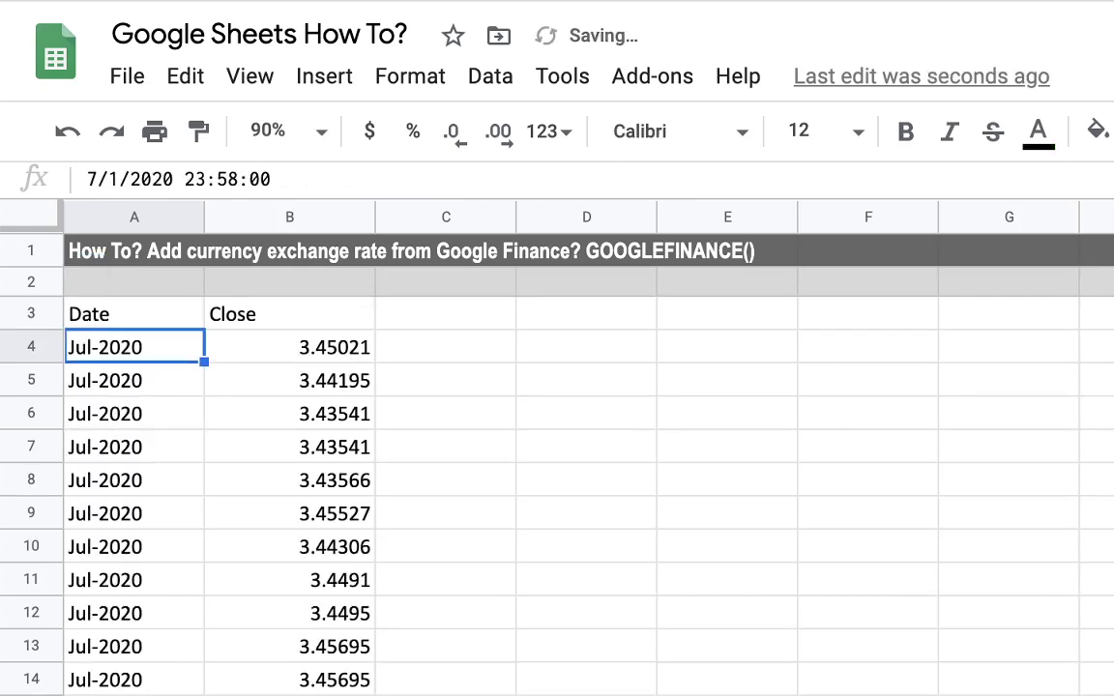
# Examine the daily closing rates in column B and the formula behind them in A3
pyautogui.click(334, 359)
pyautogui.press('Down')
pyautogui.press('Down')
pyautogui.press('Down')
pyautogui.press('Down')
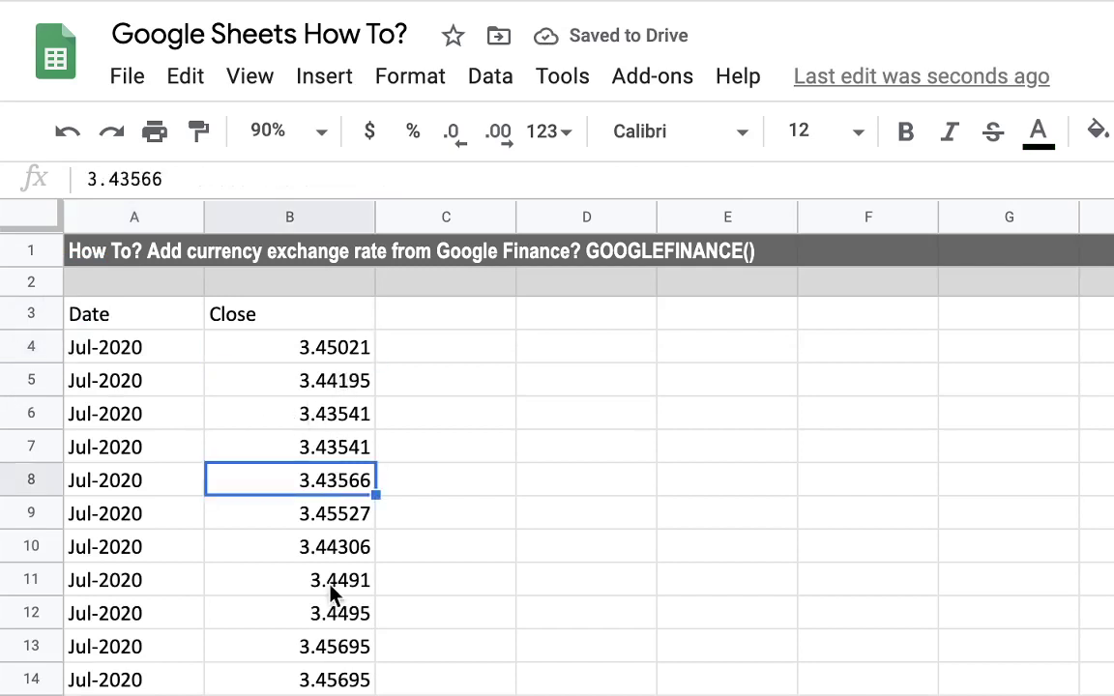
pyautogui.press('Down')
pyautogui.press('Down')
pyautogui.press('Down')
pyautogui.press('Down')
pyautogui.press('Down')
pyautogui.press('Down')
pyautogui.press('Down')
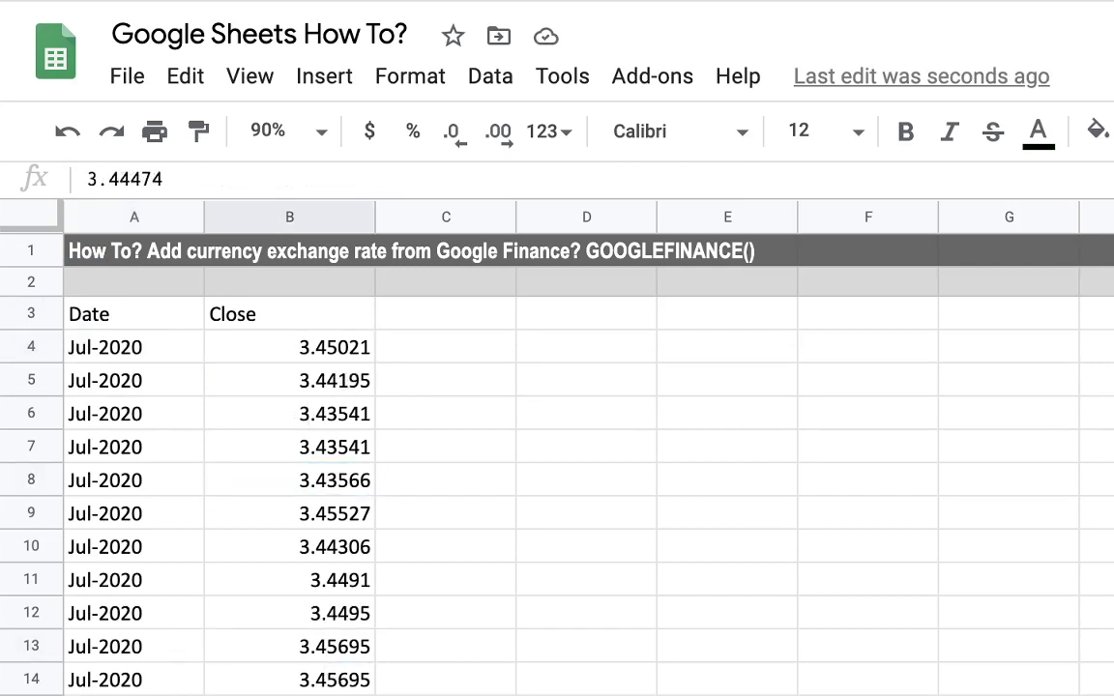
pyautogui.click(316, 355)
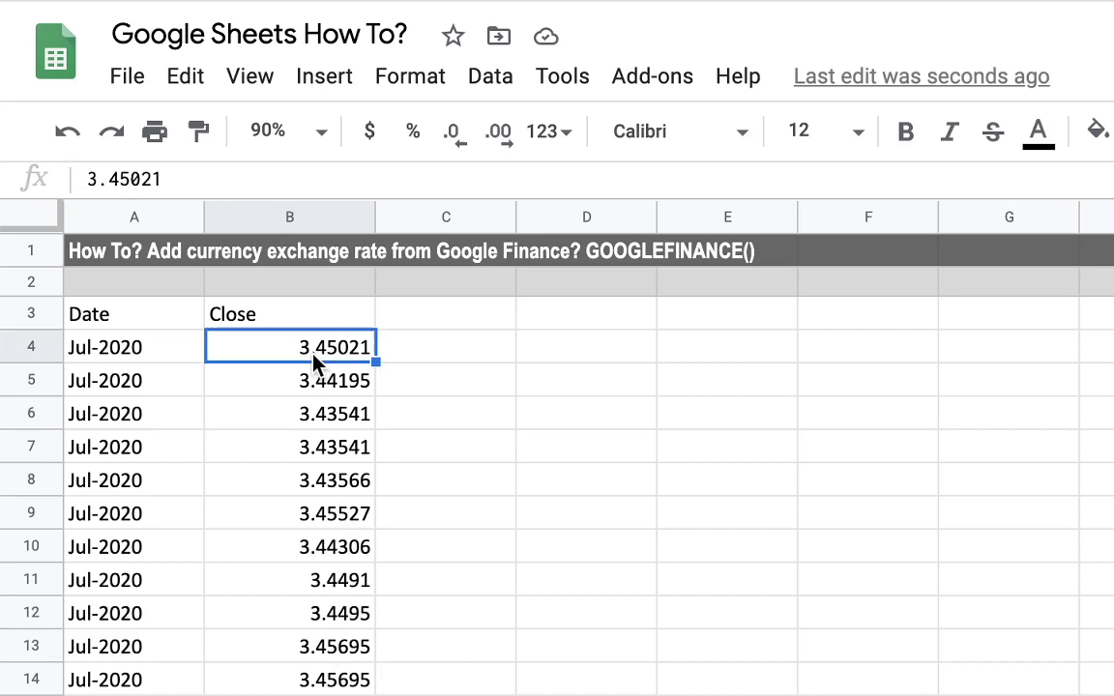
pyautogui.click(121, 317)
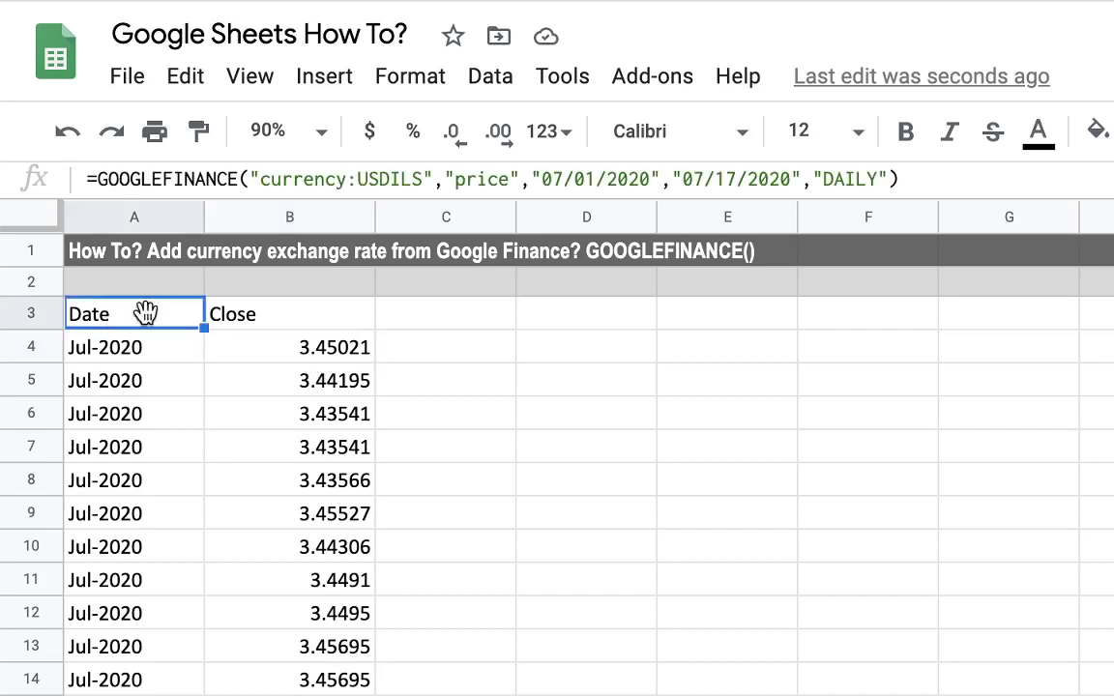
pyautogui.click(209, 381)
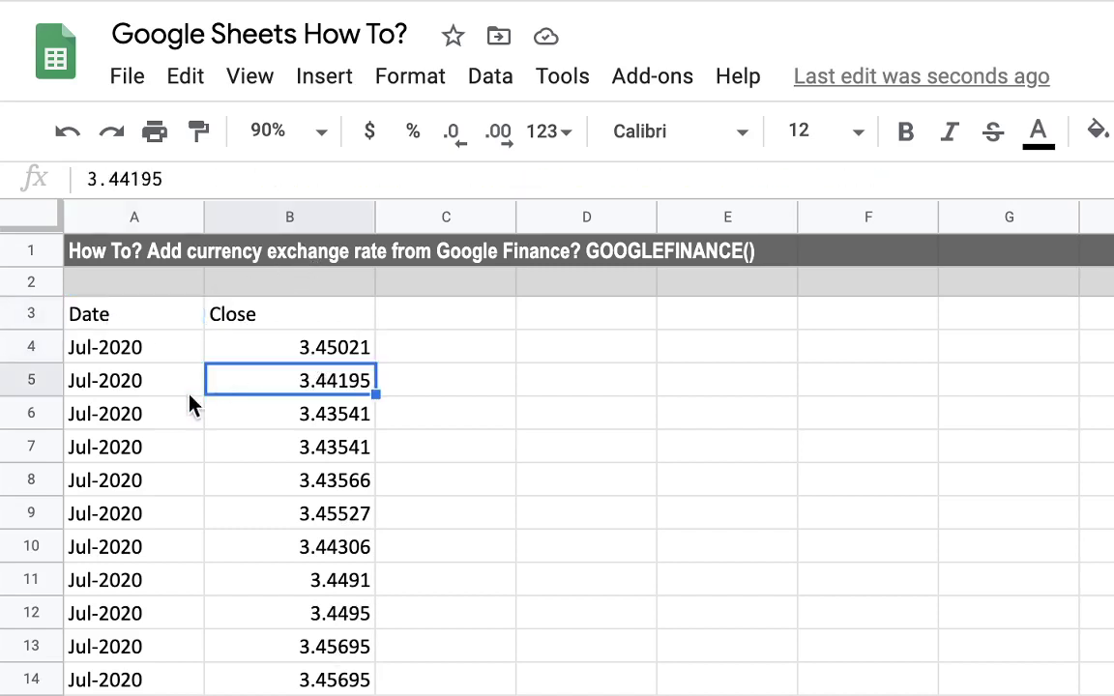
# Format the dates in column A from A4 down to show day, month and year, like 1-Jul-2020
pyautogui.click(154, 390)
pyautogui.moveTo(151, 353); pyautogui.dragTo(135, 682)
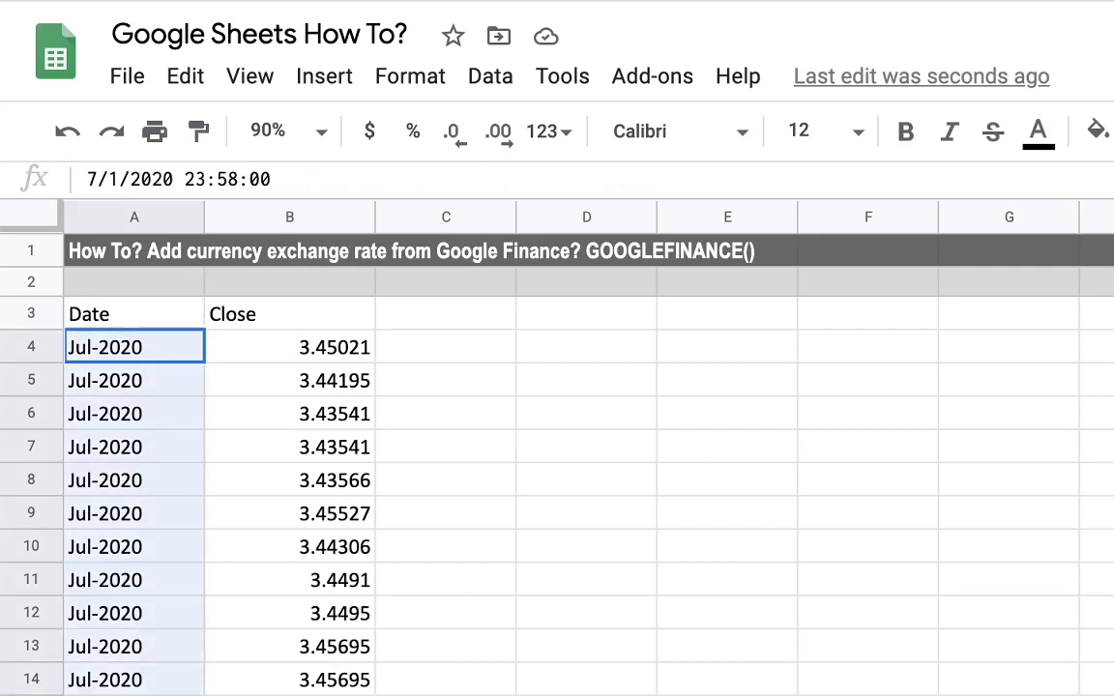
pyautogui.click(391, 81)
pyautogui.moveTo(478, 211)
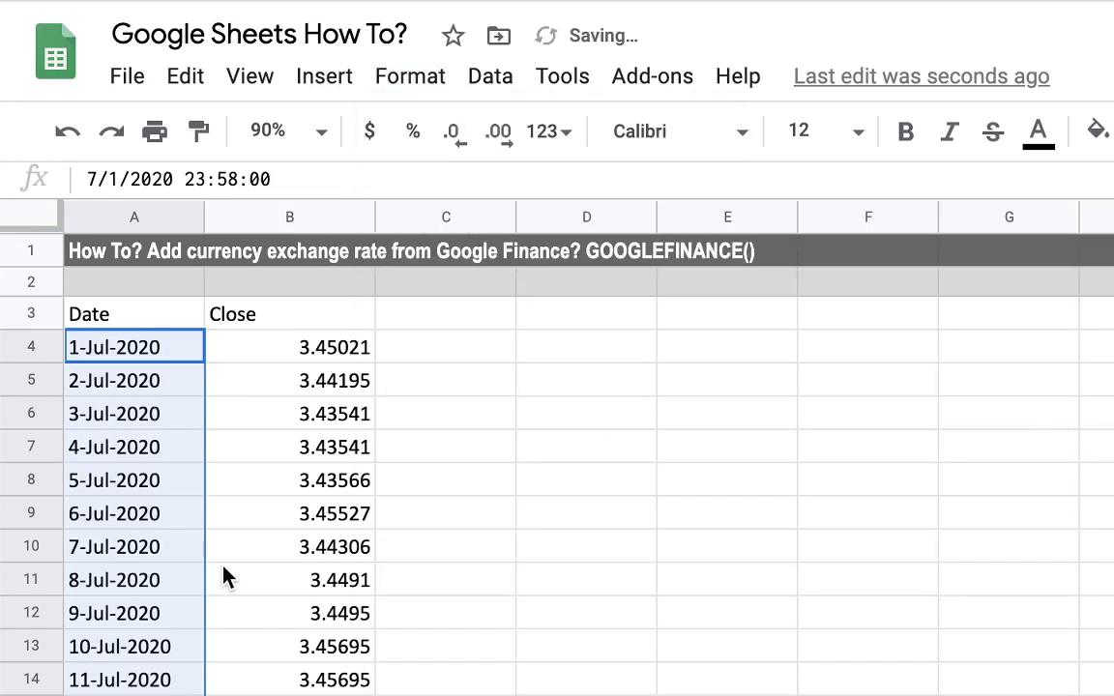
pyautogui.click(225, 578)
# Change the currency pair in the A3 GOOGLEFINANCE formula to USDEUR, replacing the target currency code with EUR
pyautogui.click(266, 355)
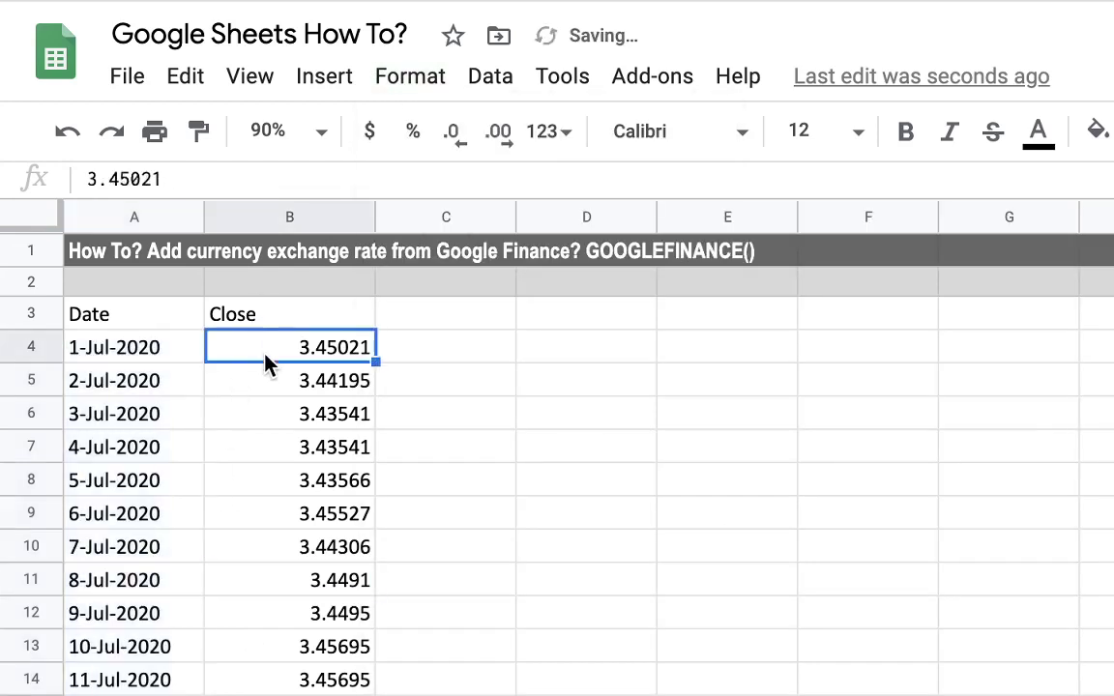
pyautogui.click(174, 311)
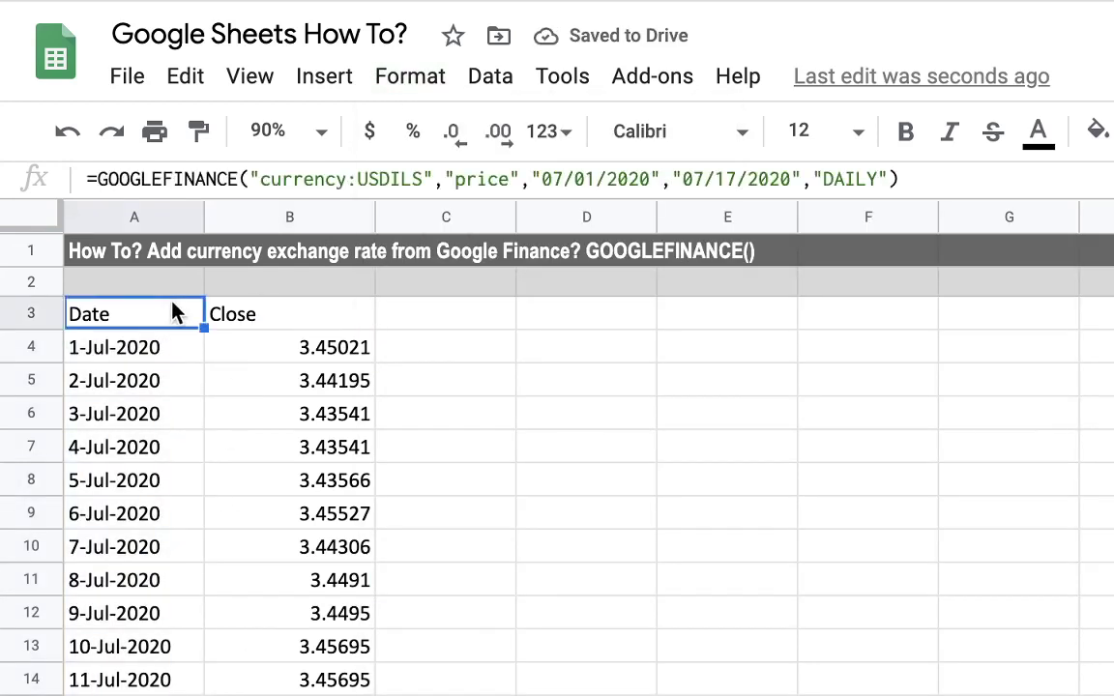
pyautogui.click(418, 183)
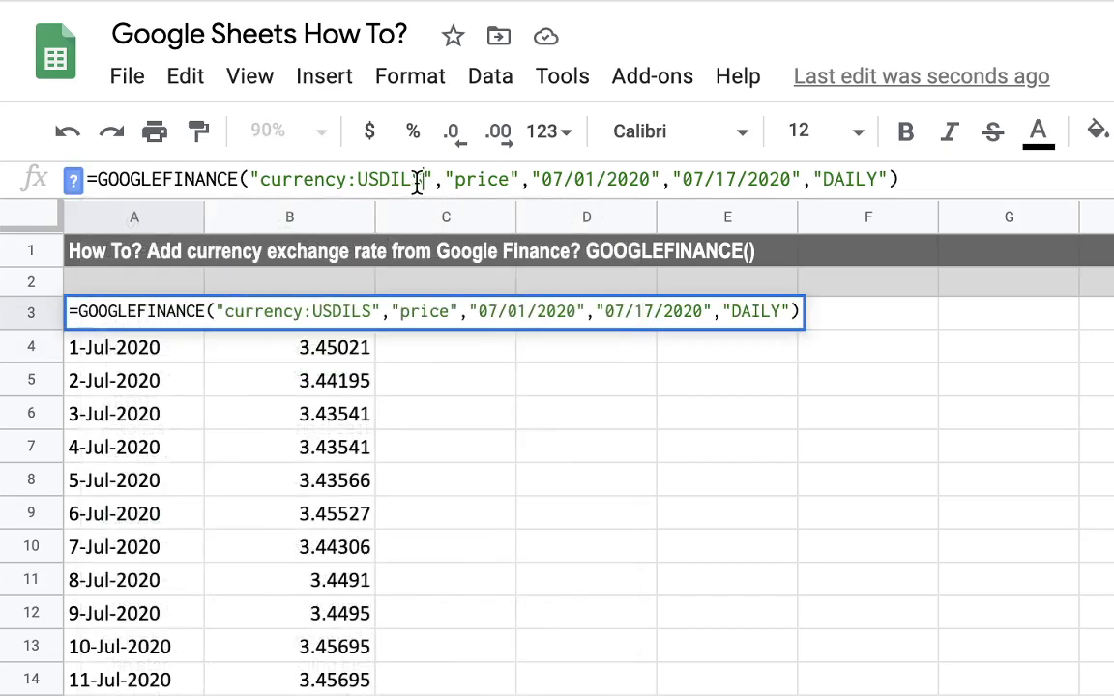
pyautogui.moveTo(418, 183); pyautogui.dragTo(392, 184)
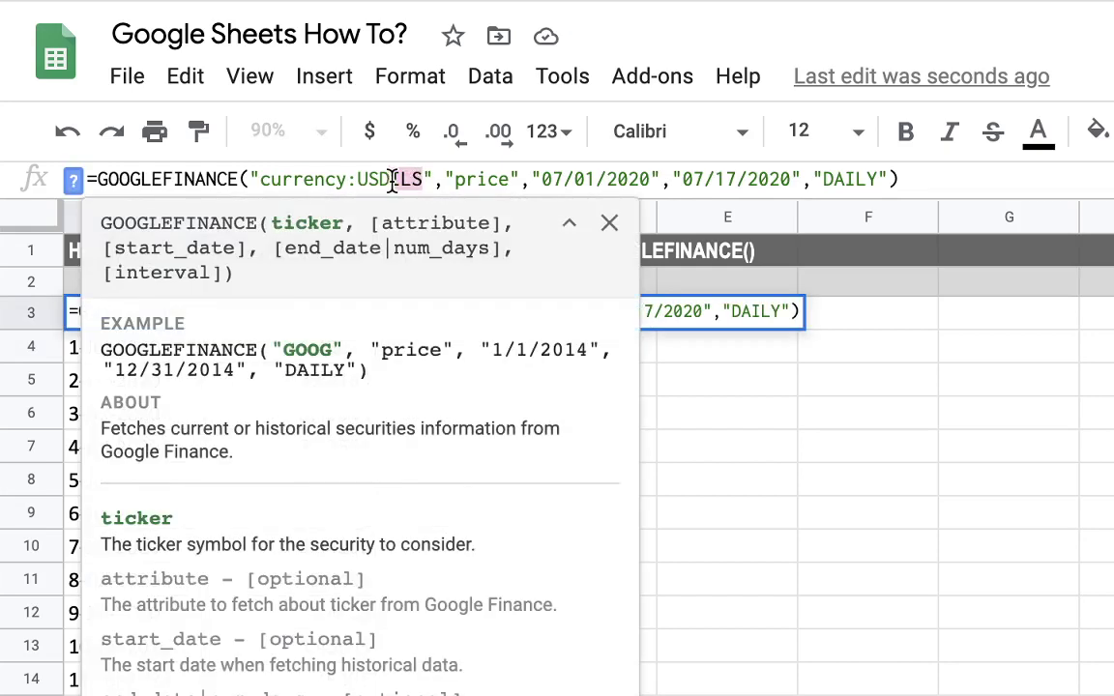
pyautogui.write('EUR')
pyautogui.press('Return')
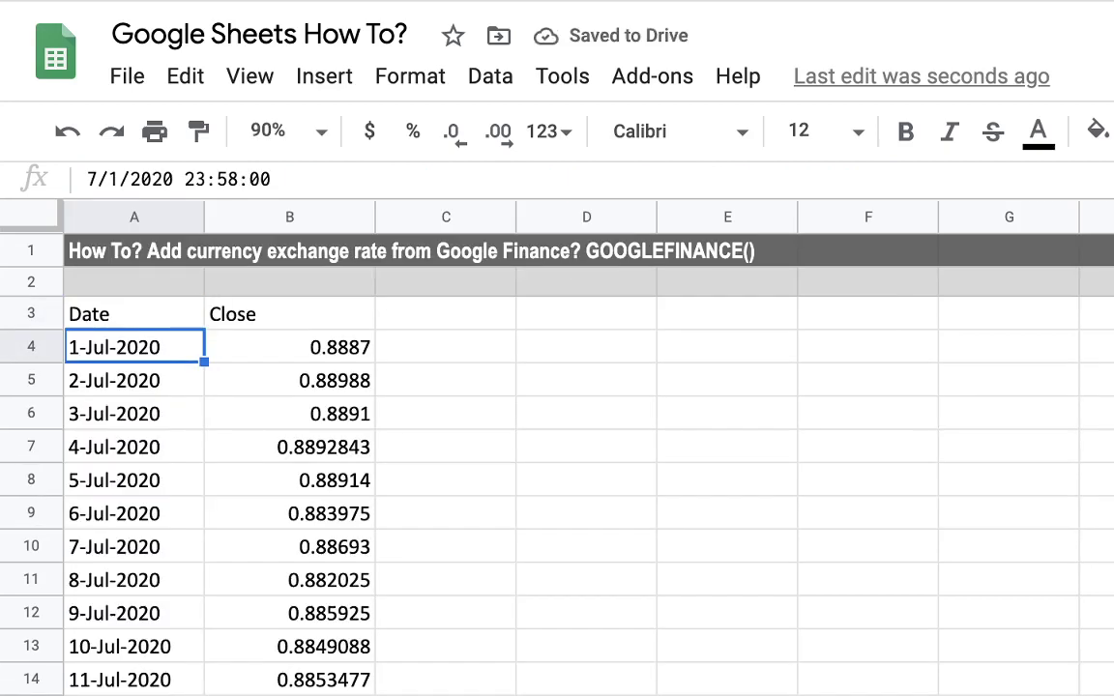
# Set the currency pair in the A3 GOOGLEFINANCE formula to EURUSD and check the daily rates in column B
pyautogui.click(135, 313)
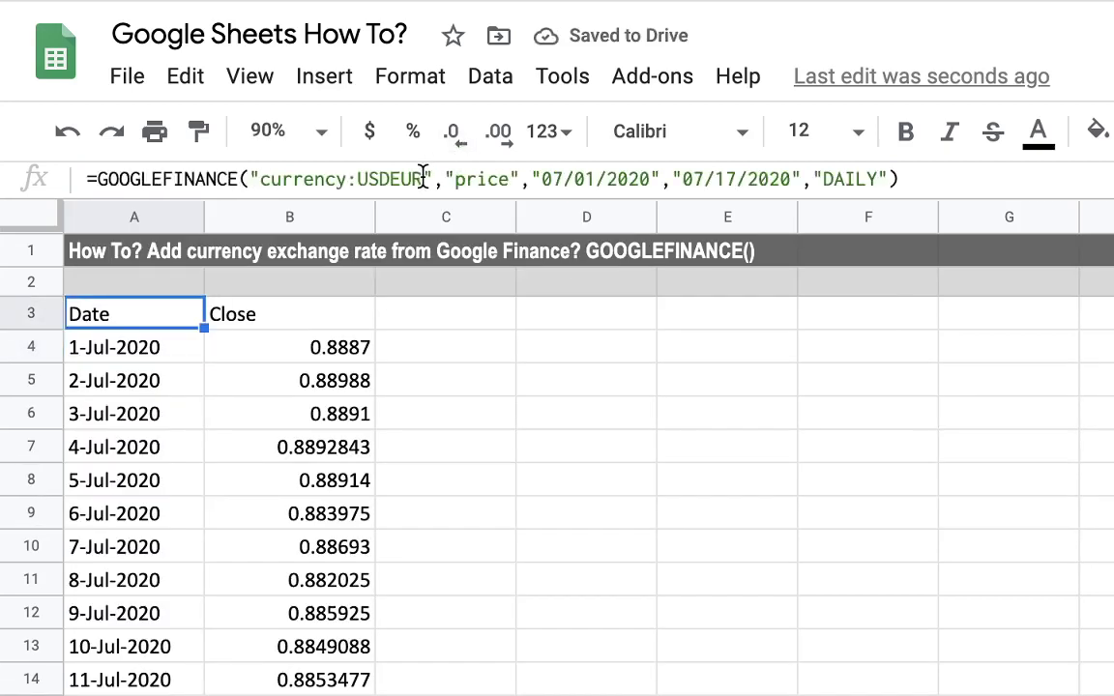
pyautogui.moveTo(423, 179); pyautogui.dragTo(363, 183)
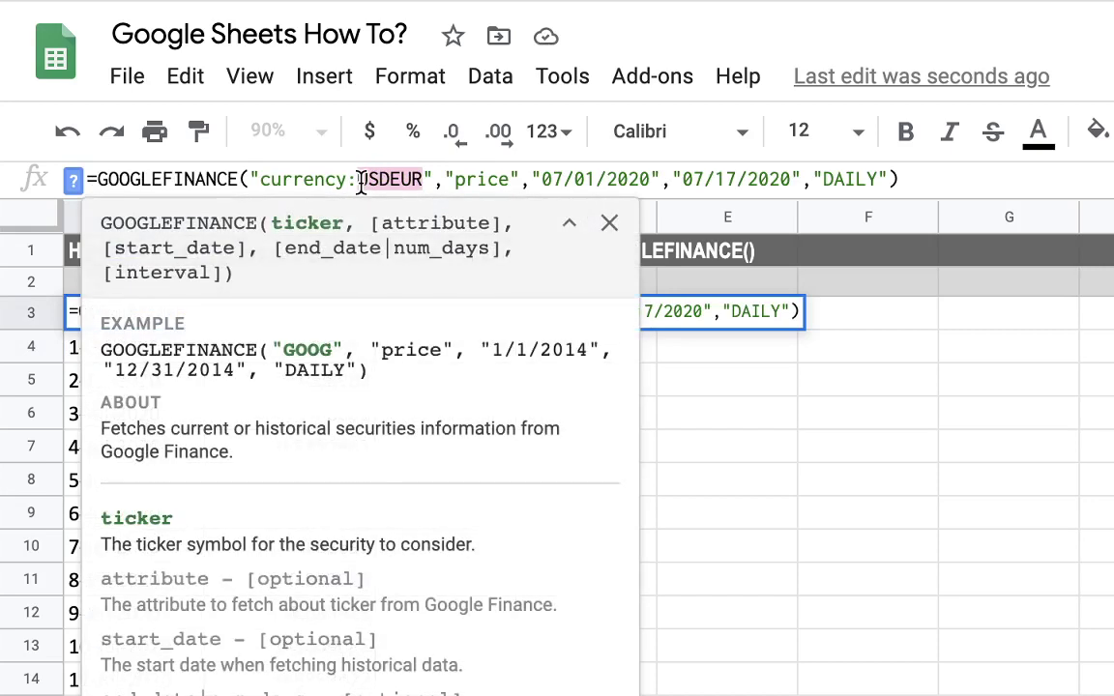
pyautogui.write('EURUSD')
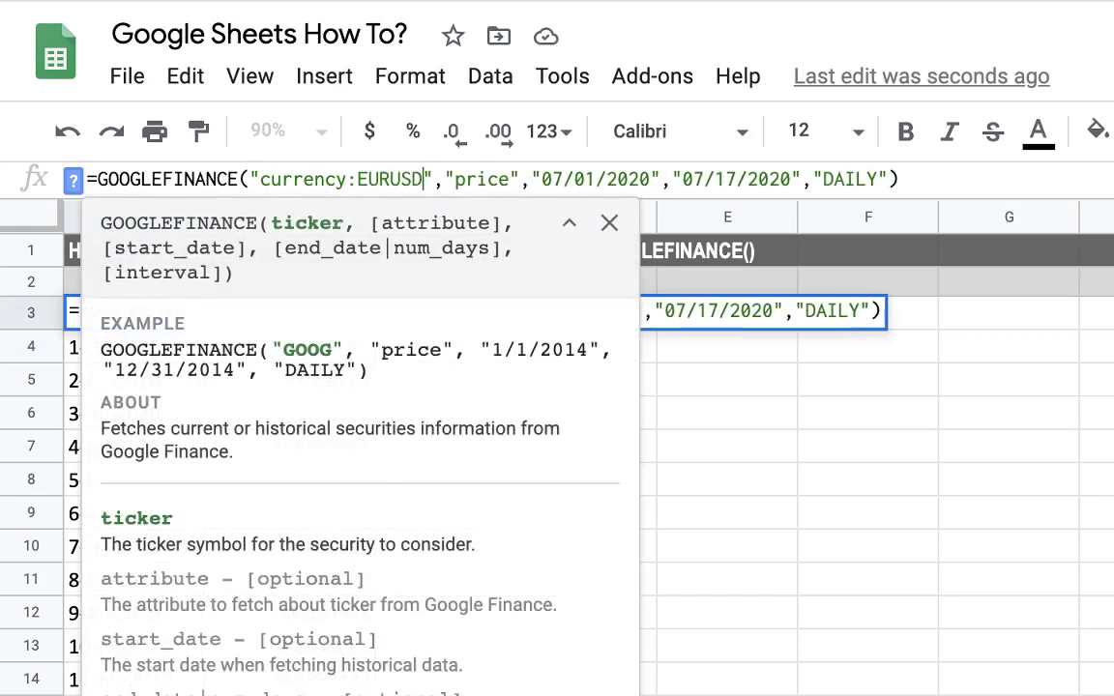
pyautogui.press('Return')
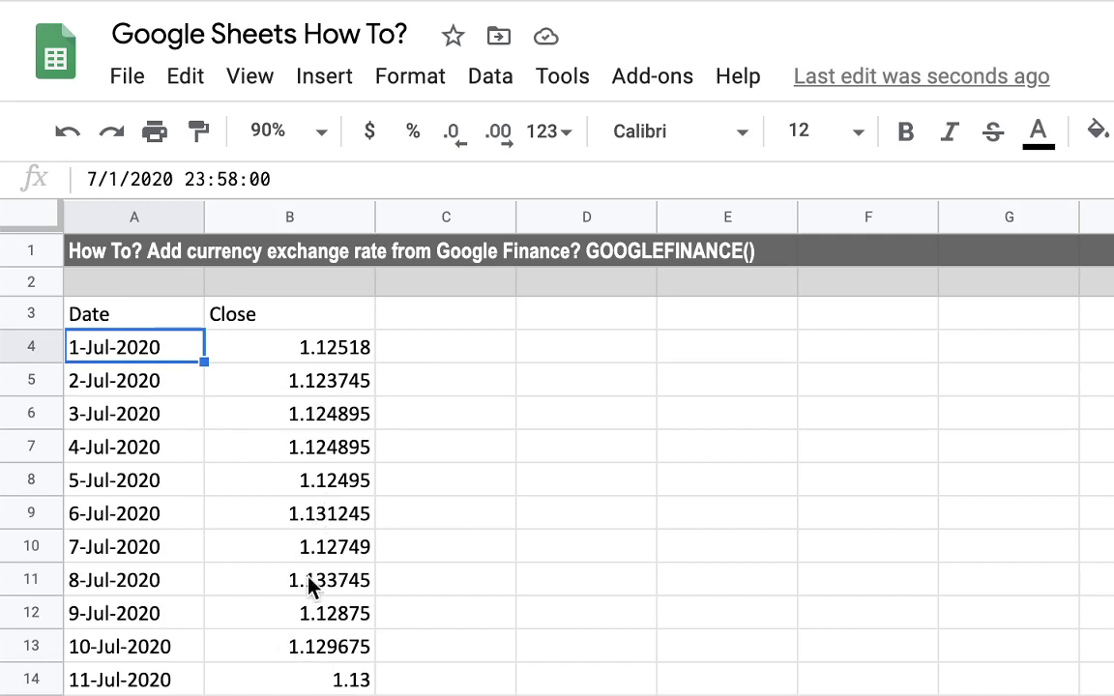
pyautogui.click(280, 585)
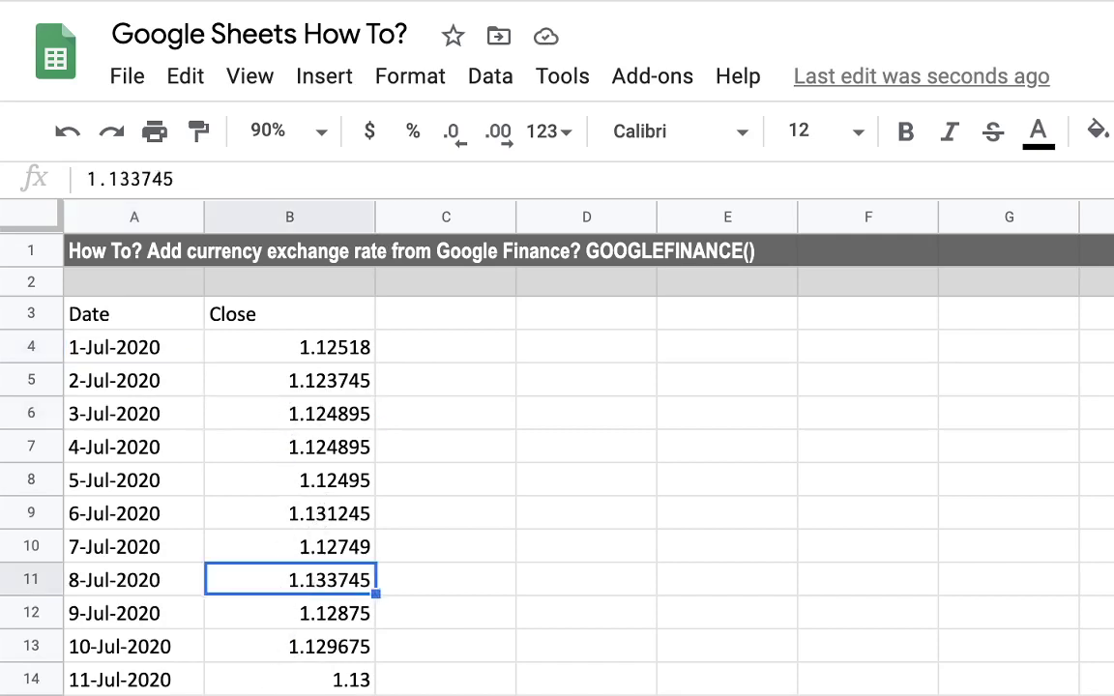
pyautogui.click(289, 695)
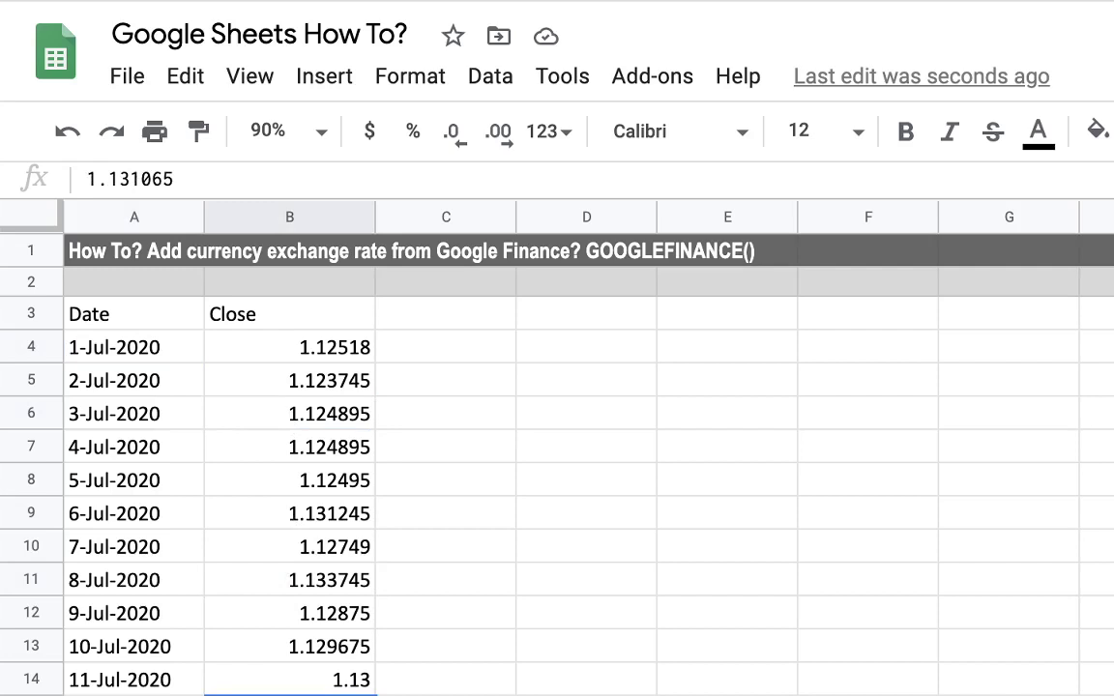